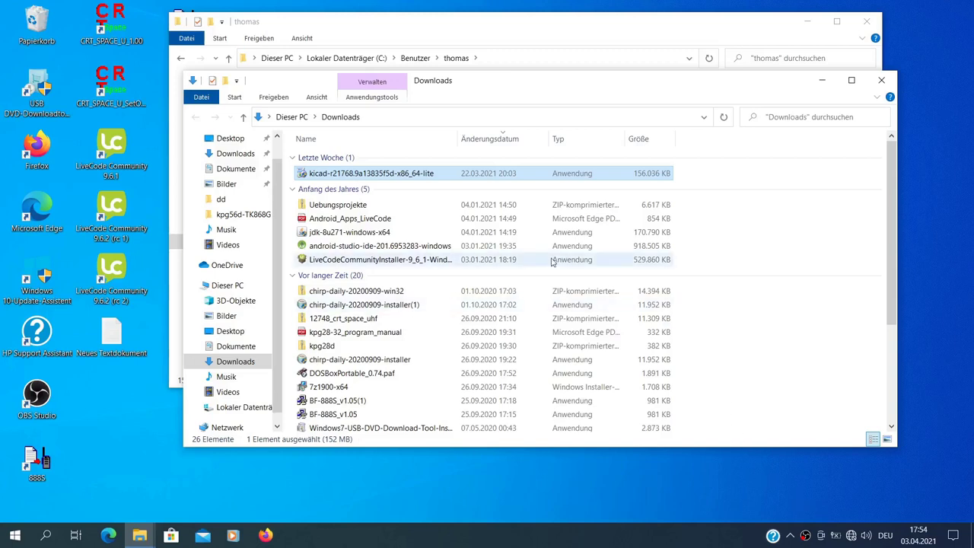
Run the kicad-r21768.9a13835f5d-x86_64-lite installer and accept the default component selection, with the libraries left out.
mouse_move(441, 177)
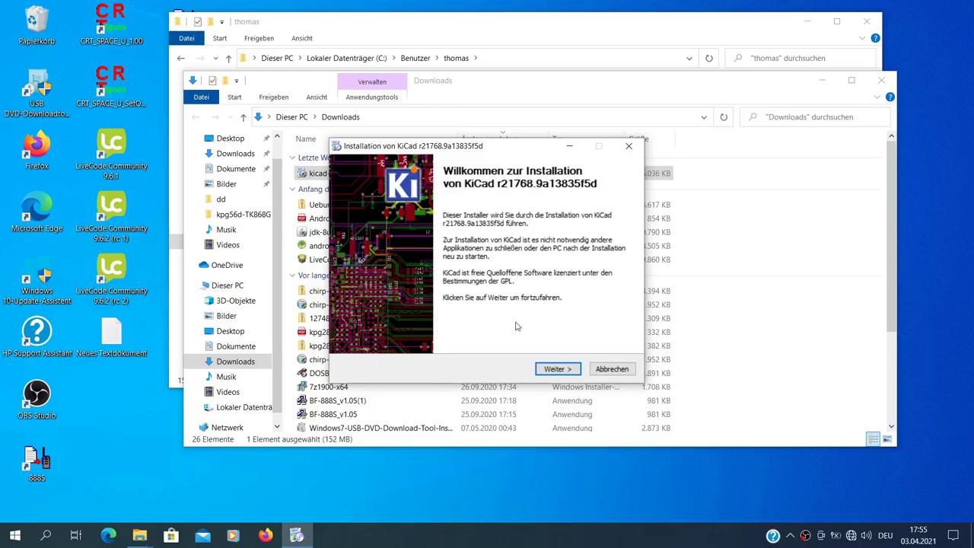
click(551, 369)
mouse_move(528, 272)
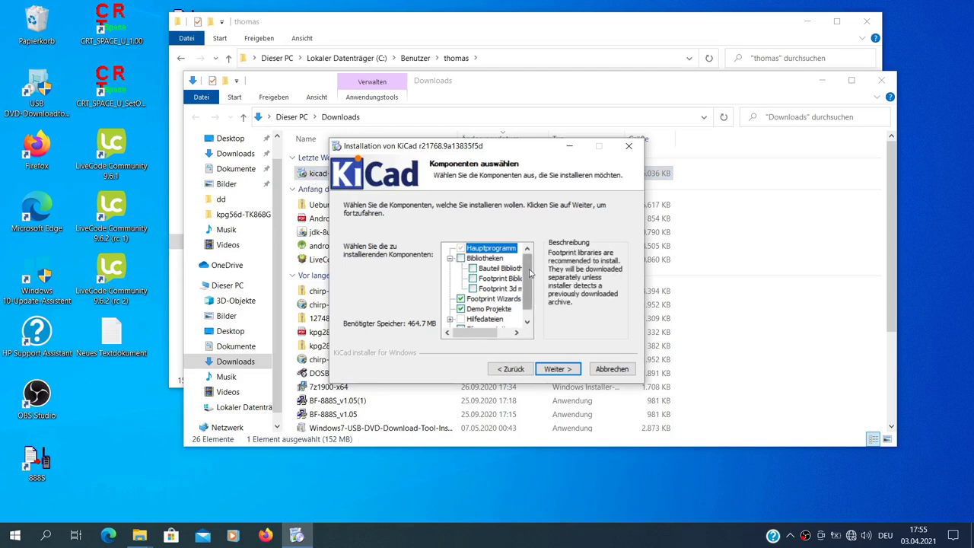
mouse_move(531, 274)
mouse_down()
mouse_move(528, 306)
mouse_move(527, 259)
mouse_up()
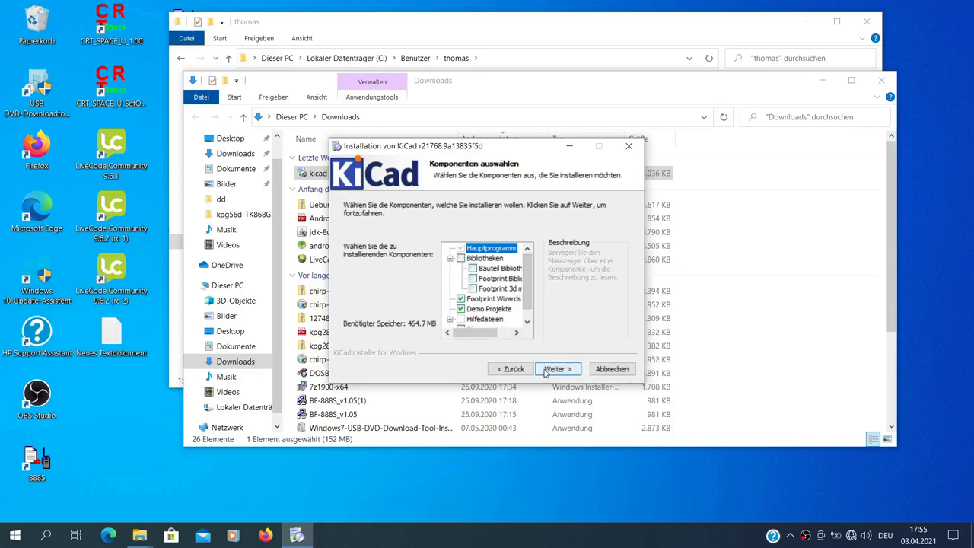
click(527, 321)
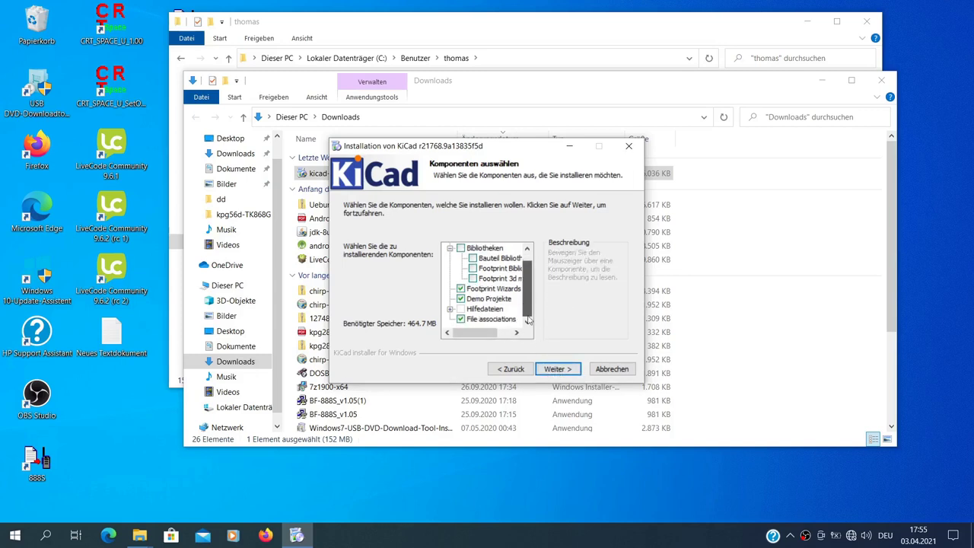
click(558, 370)
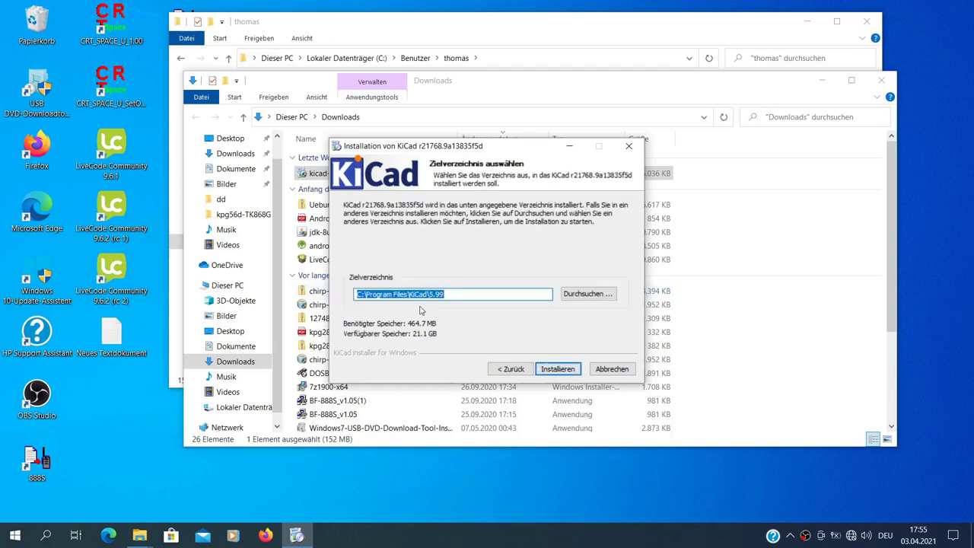
Install KiCad to C:\Program Files\KiCad\5.99 and finish the setup without opening the FreeCAD website.
click(464, 296)
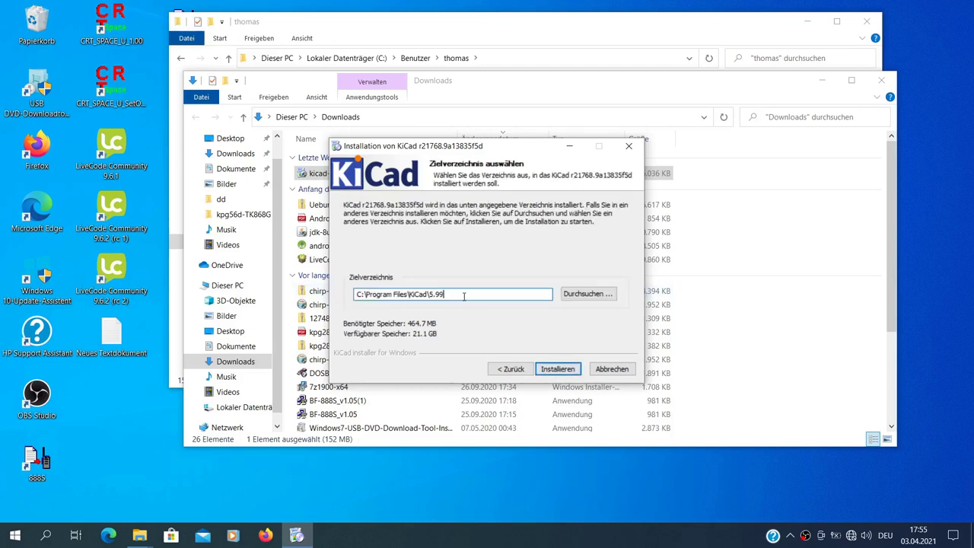
click(556, 369)
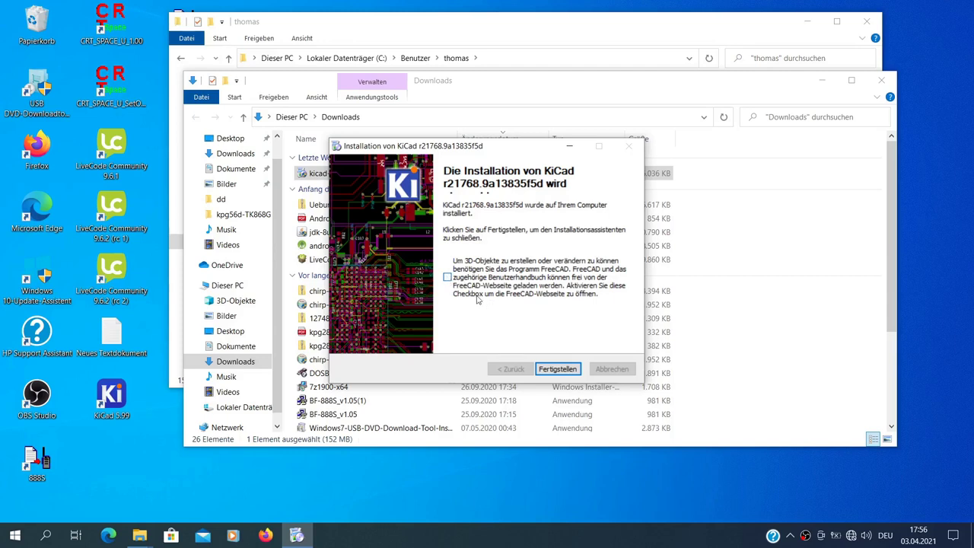
click(558, 370)
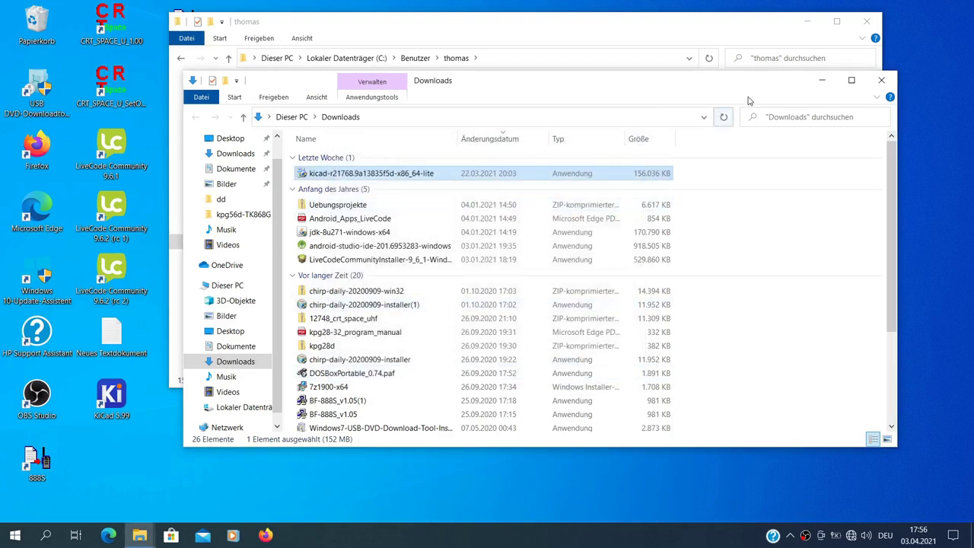
Minimize the Downloads window and check which libraries the KiCad6 user folder can be included in.
click(820, 81)
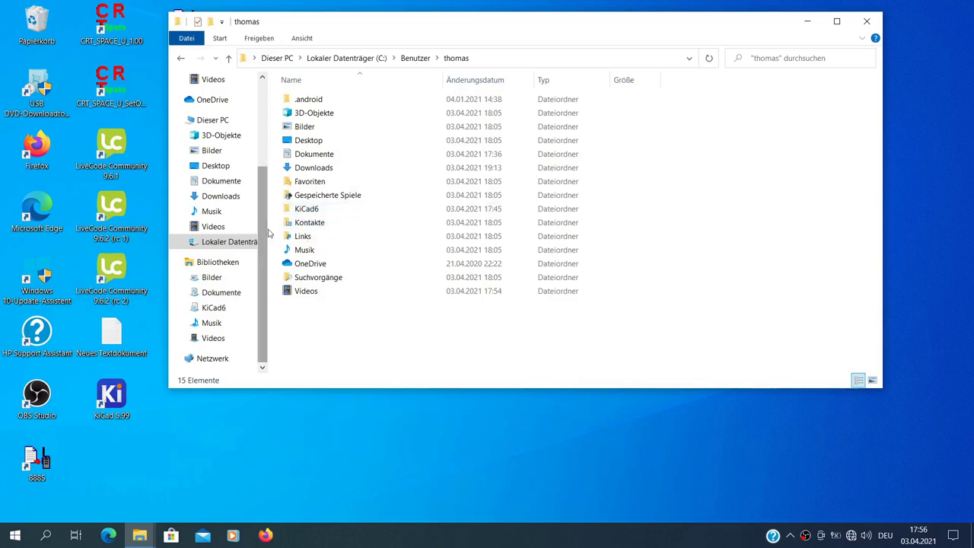
right_click(302, 213)
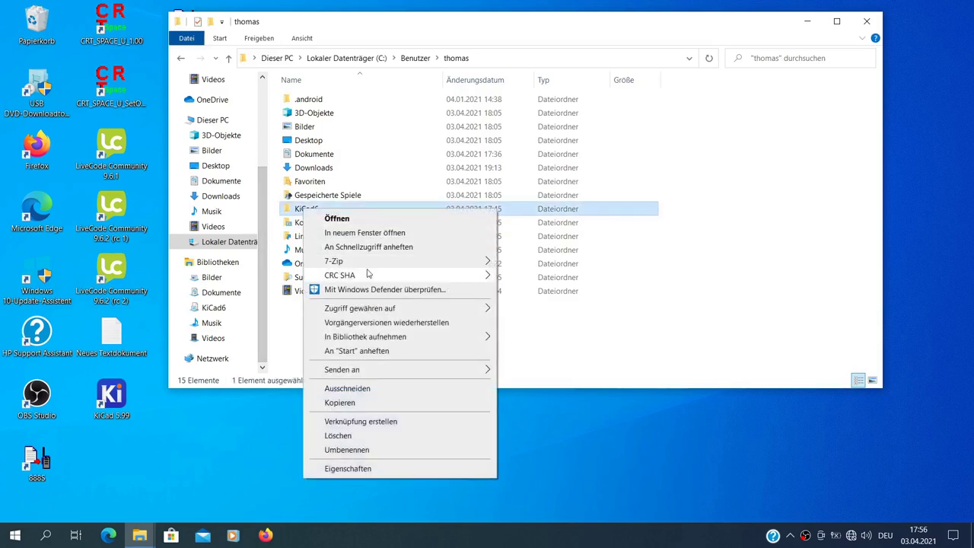
mouse_move(369, 337)
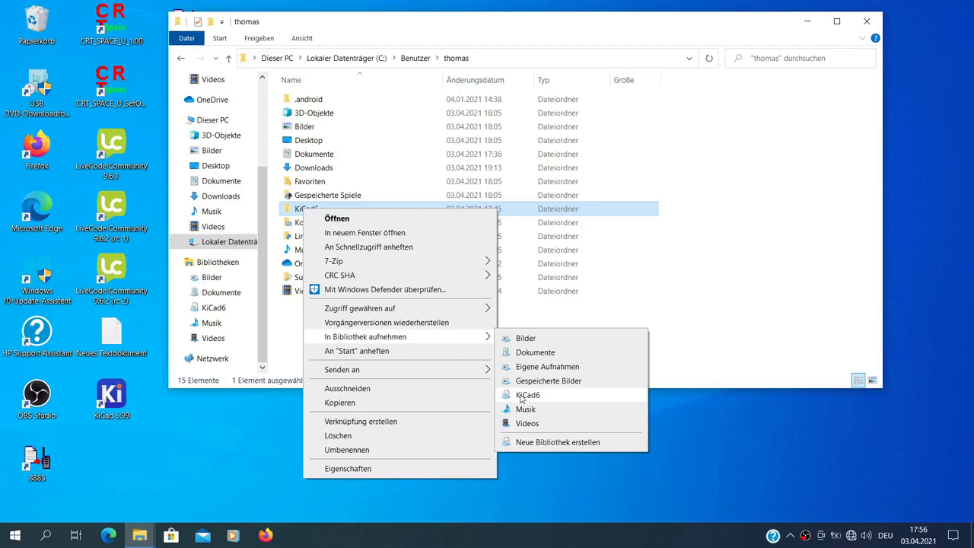
click(736, 438)
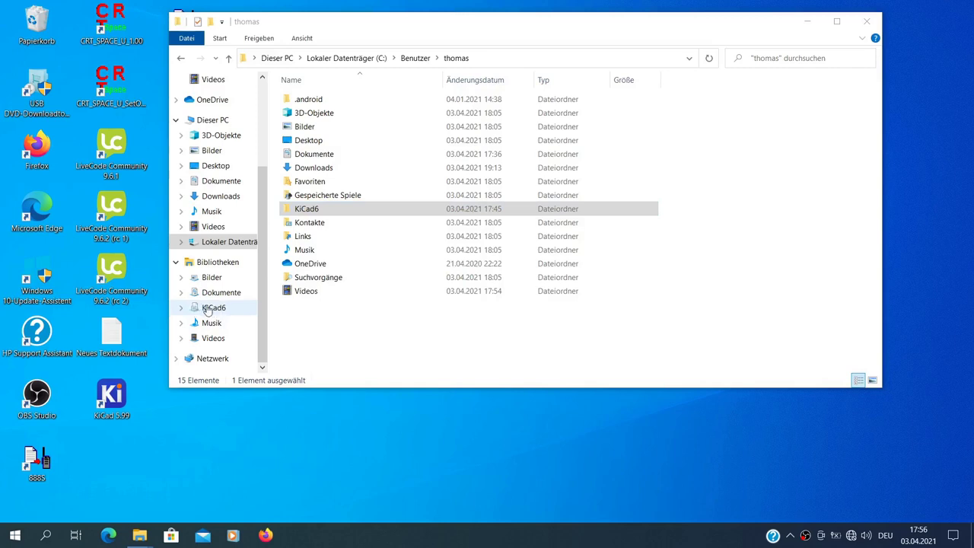
Open the KiCad6 library in the file explorer and examine its contents.
click(209, 308)
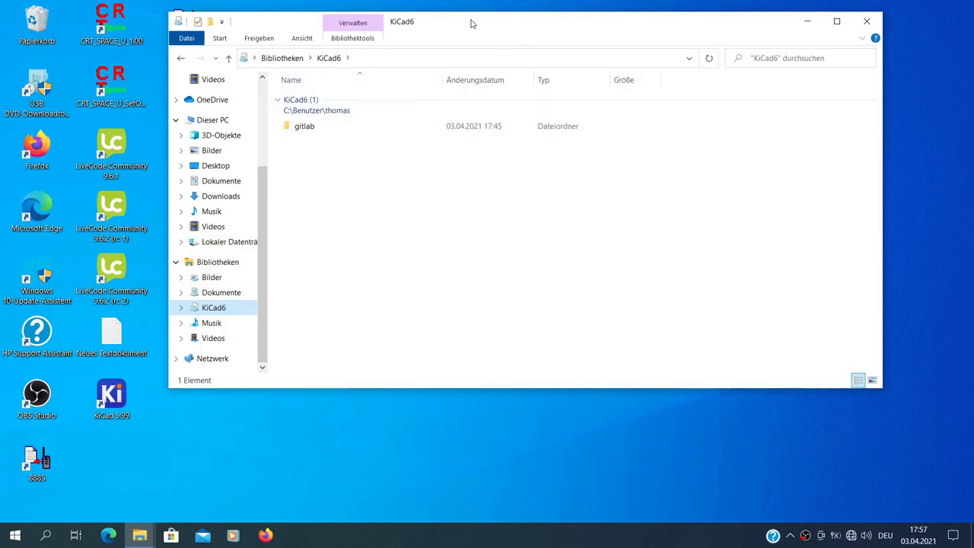
drag(471, 25, 517, 44)
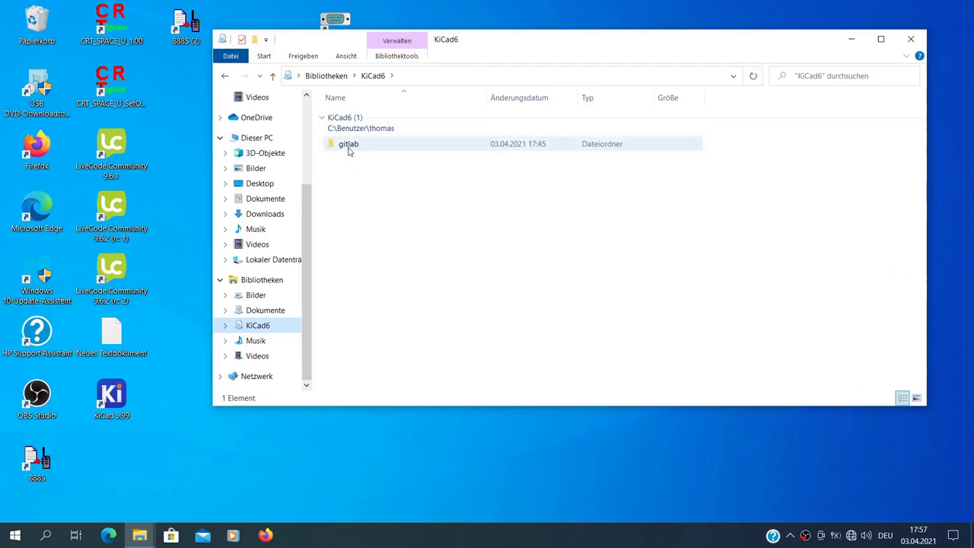
click(371, 197)
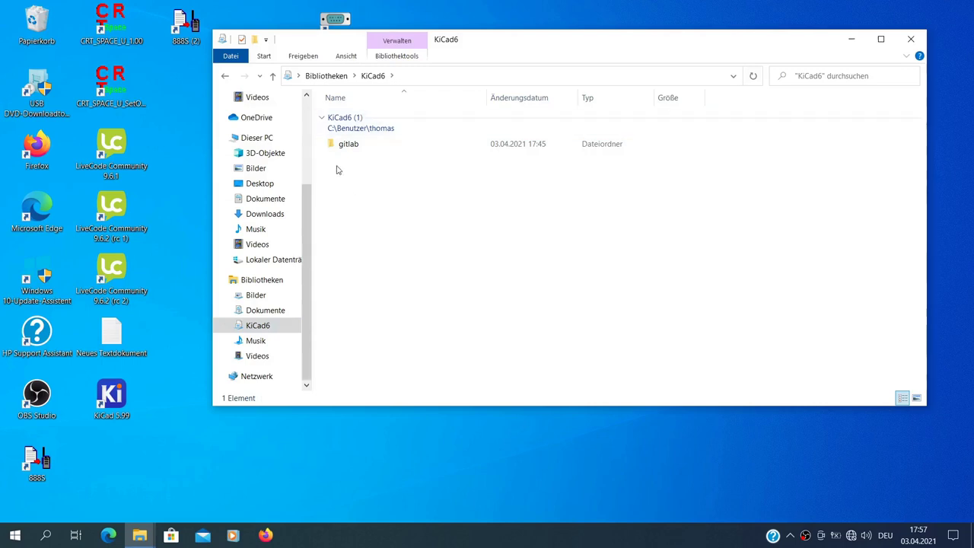
Launch KiCad 5.99 and confirm starting with the default settings in the first-run configuration.
double_click(117, 395)
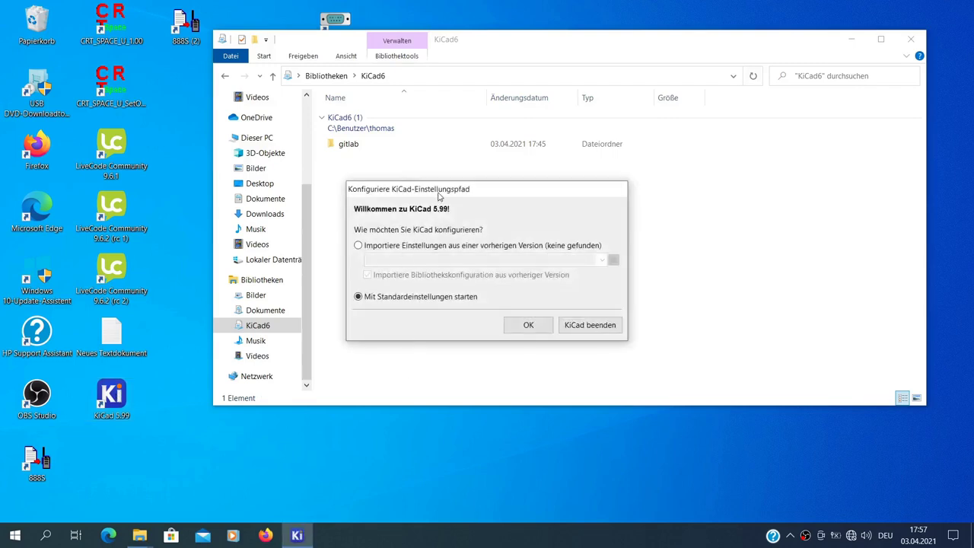
drag(439, 194, 431, 148)
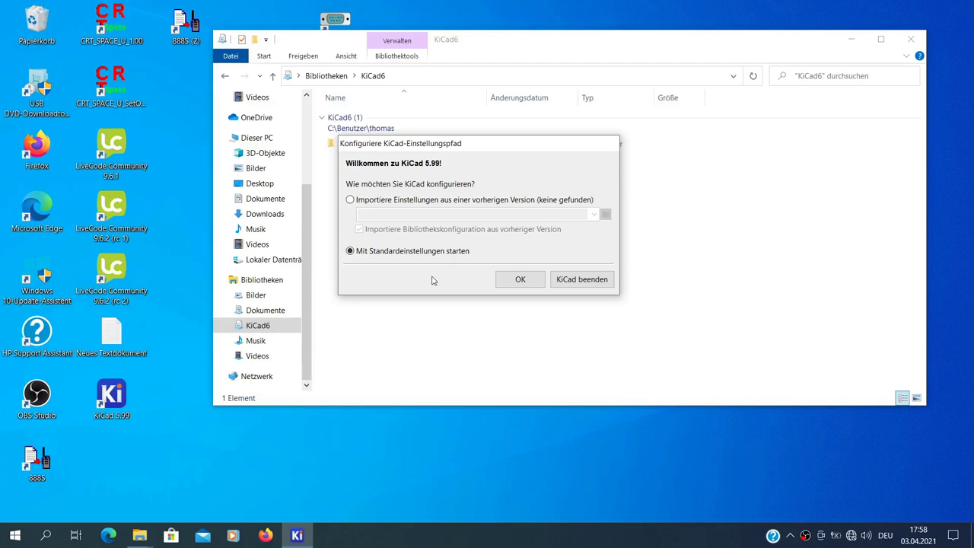
click(514, 279)
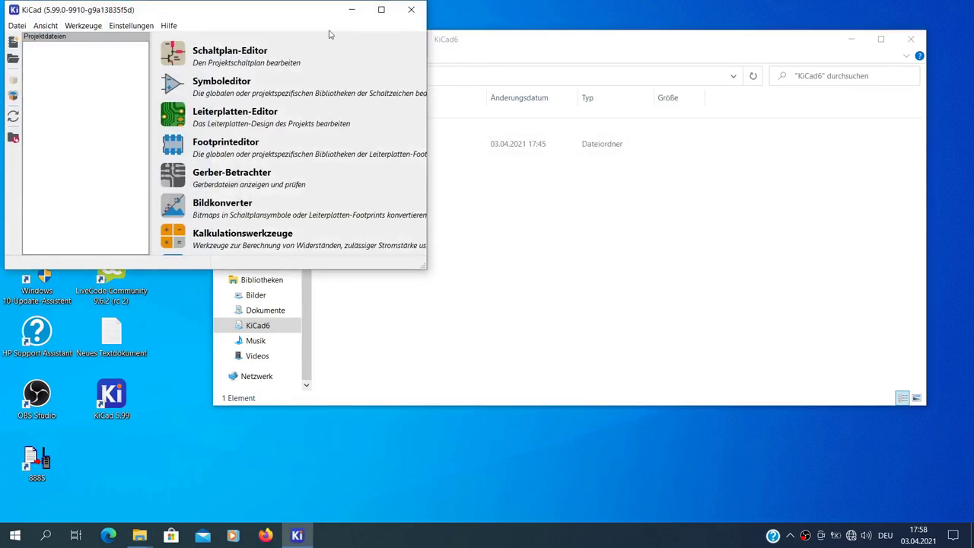
Close the KiCad6 folder window, then reposition and enlarge the KiCad project manager so all tools fit.
drag(311, 15, 744, 120)
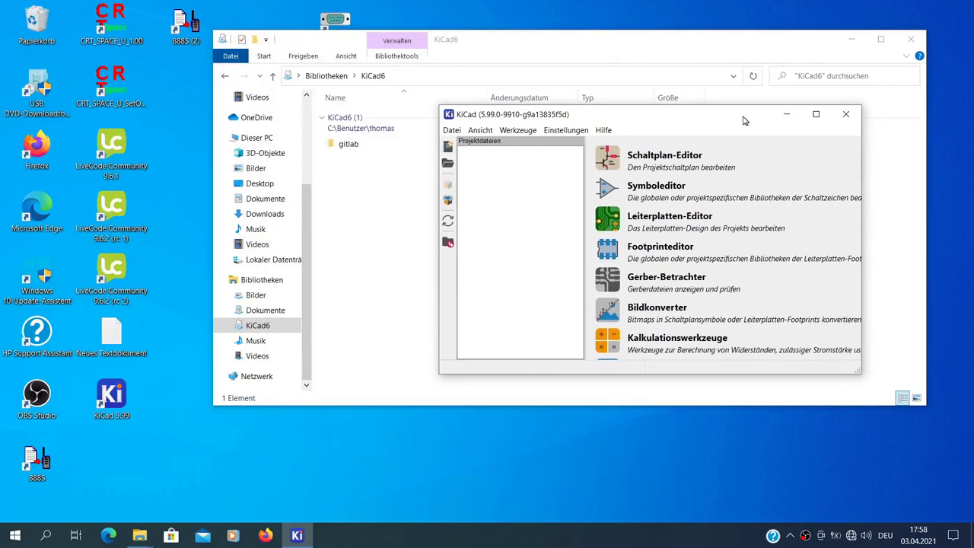
click(910, 40)
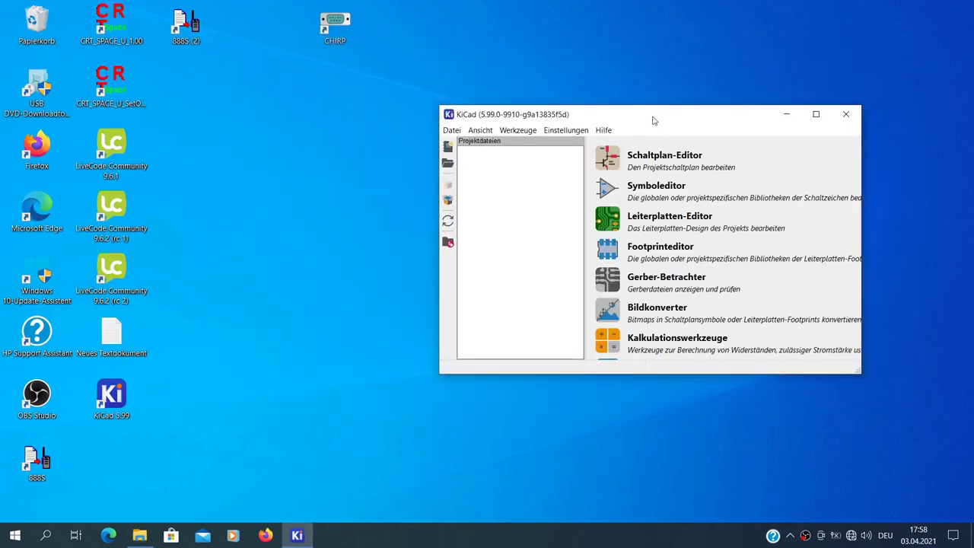
drag(653, 116, 523, 96)
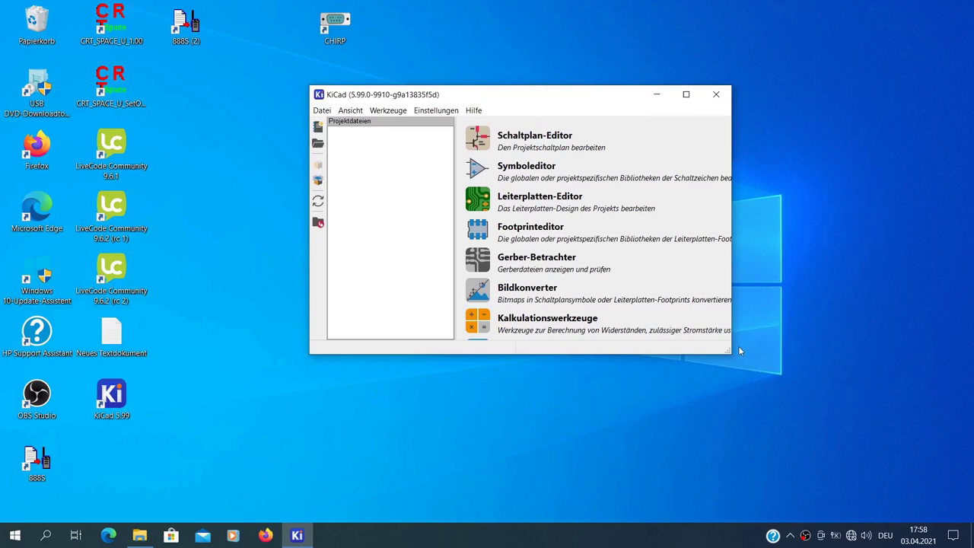
drag(731, 351, 859, 440)
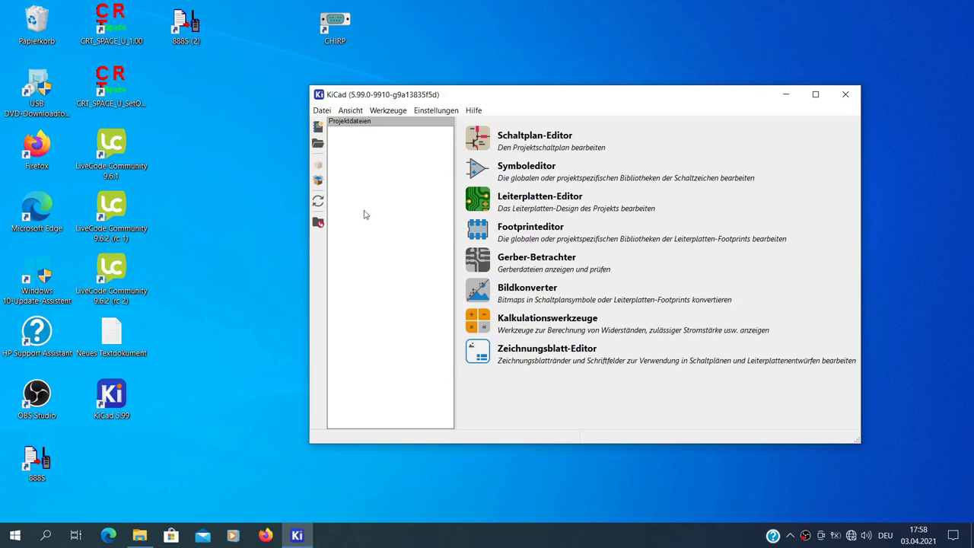
Open KiCad's path configuration, then move and enlarge the dialog listing the environment variables.
click(422, 114)
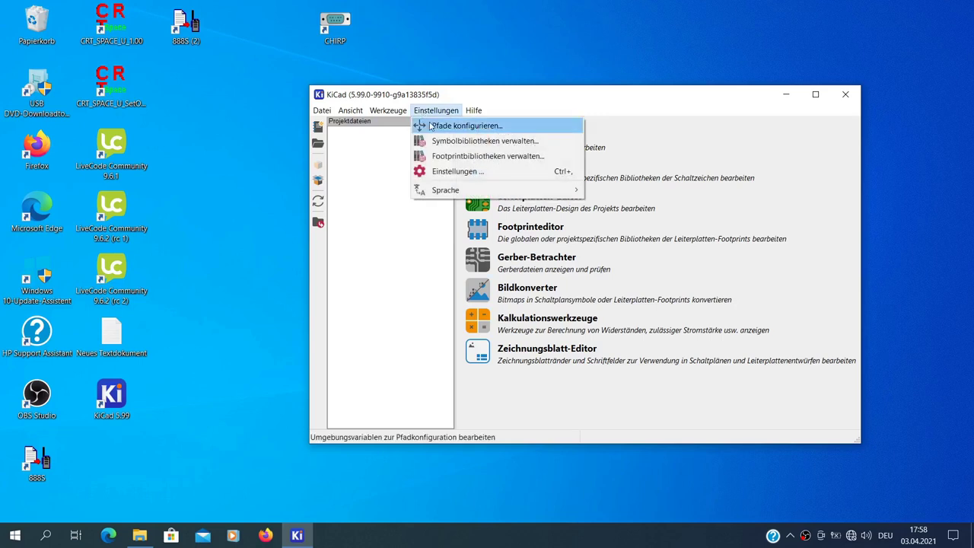
click(431, 126)
drag(479, 184, 325, 85)
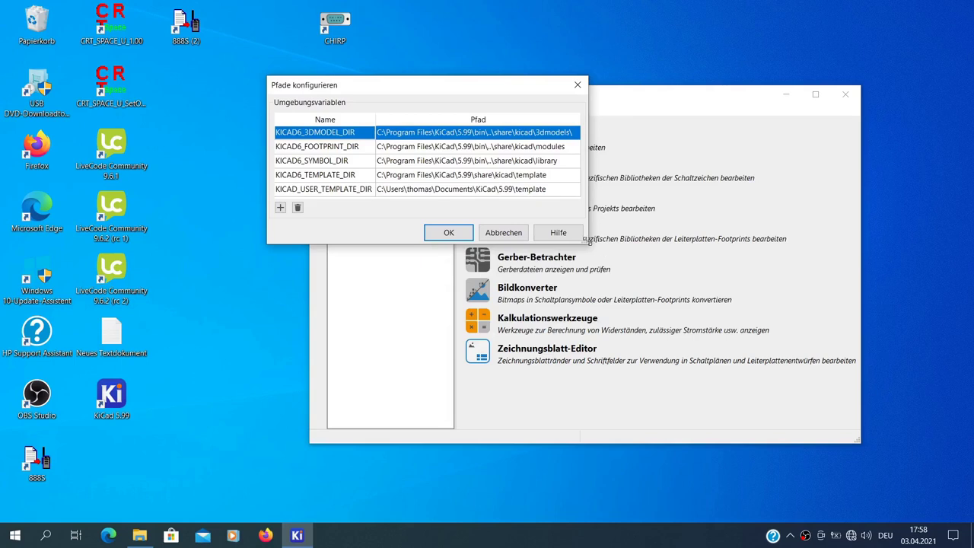
drag(586, 240, 677, 394)
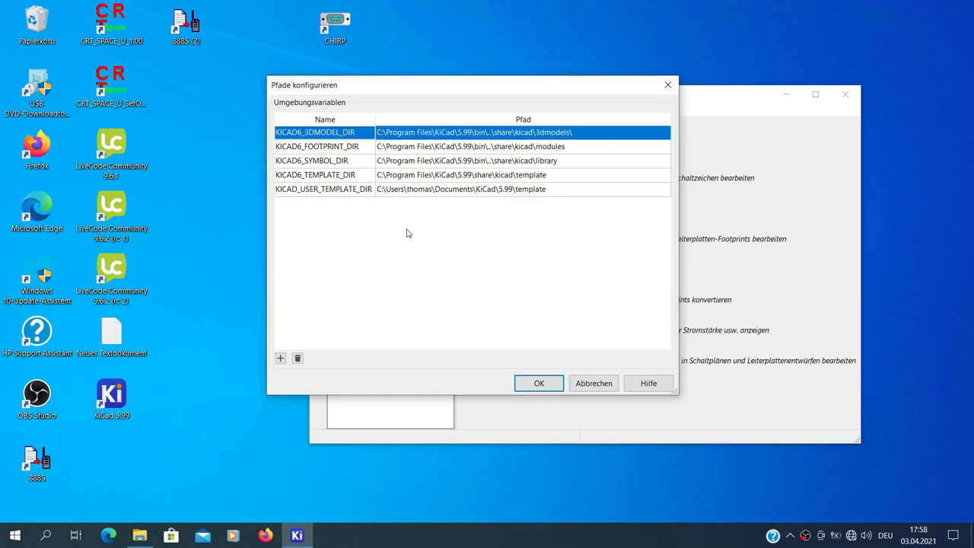
Set the KICAD6_3DMODEL_DIR path to the gitlab folder inside the KiCad6 user folder and confirm the path configuration.
click(403, 136)
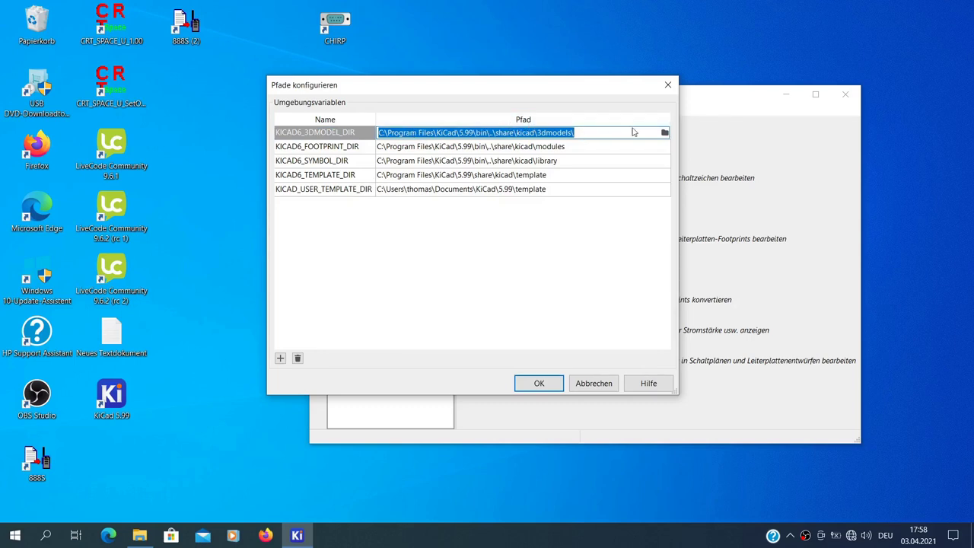
click(664, 134)
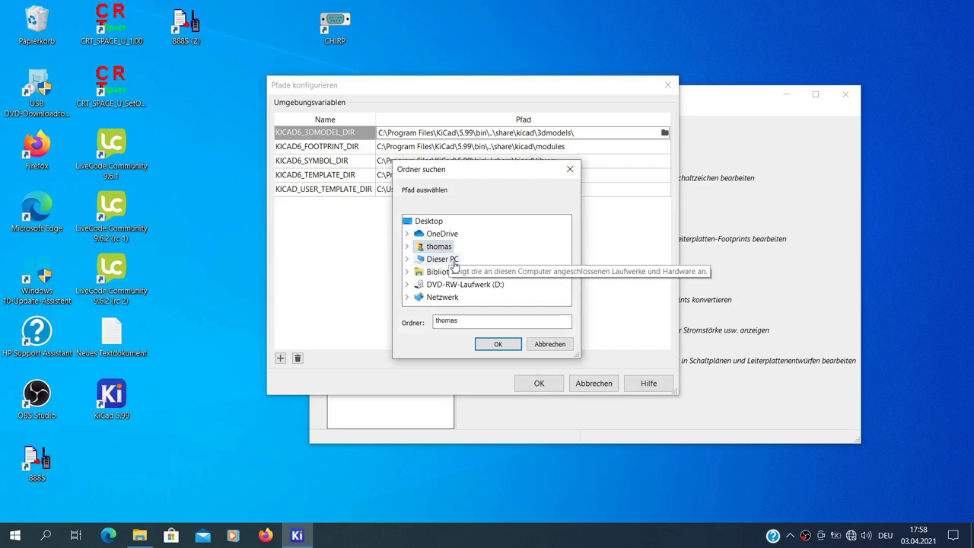
scroll(473, 276, down, 4)
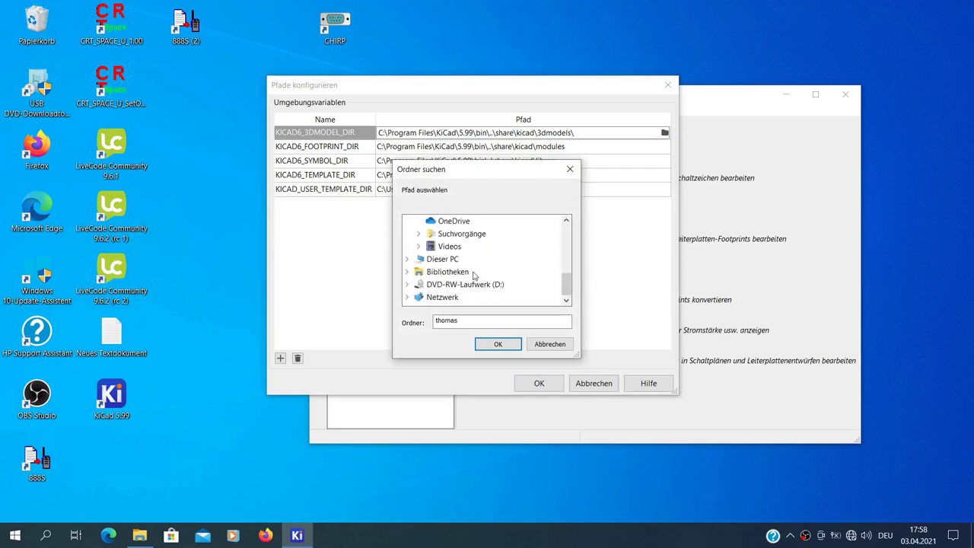
scroll(474, 272, up, 2)
scroll(474, 272, down, 2)
scroll(480, 281, up, 2)
click(454, 247)
scroll(452, 253, up, 2)
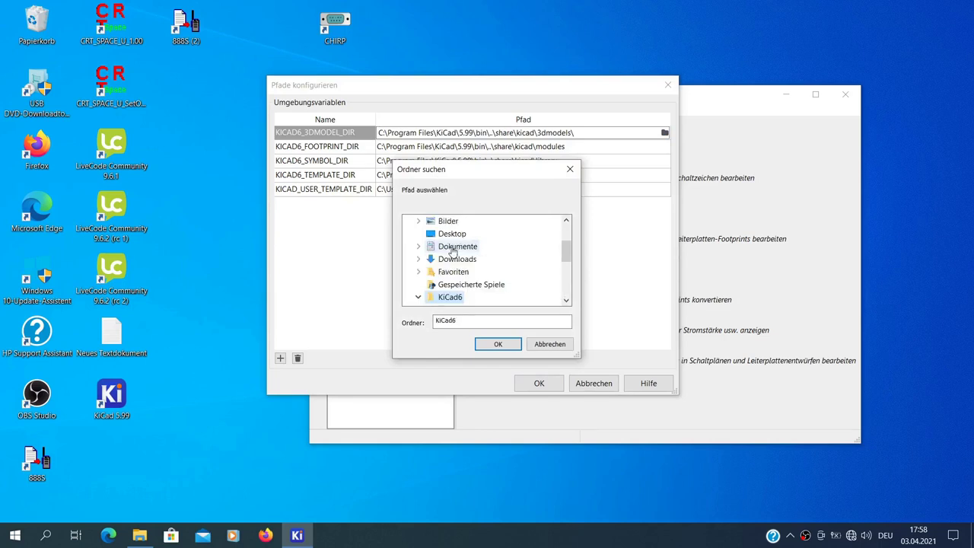
scroll(455, 256, down, 4)
scroll(459, 259, up, 3)
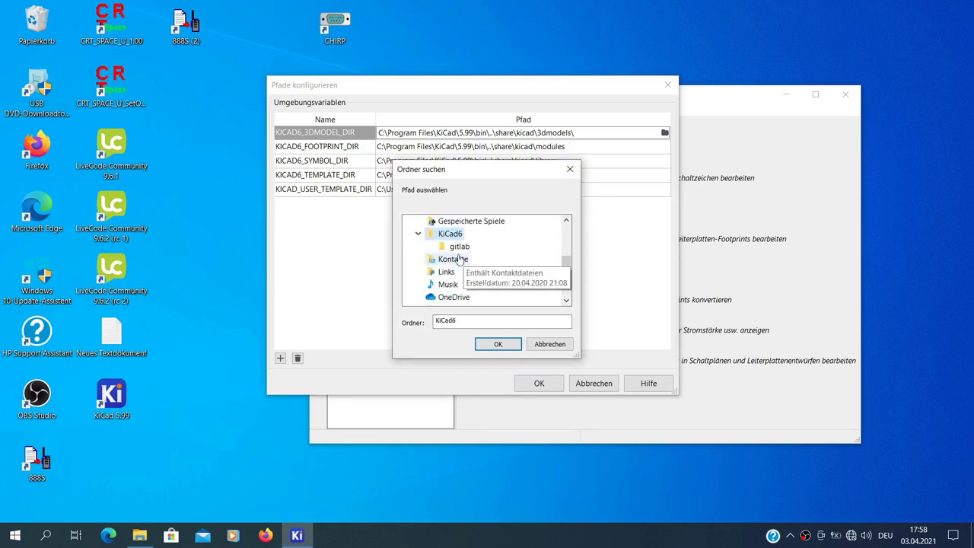
click(460, 246)
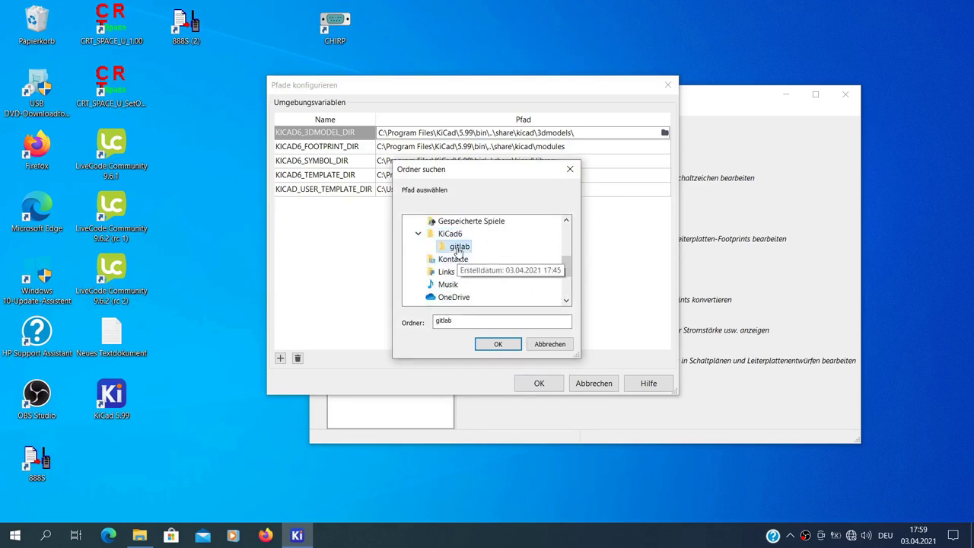
click(496, 345)
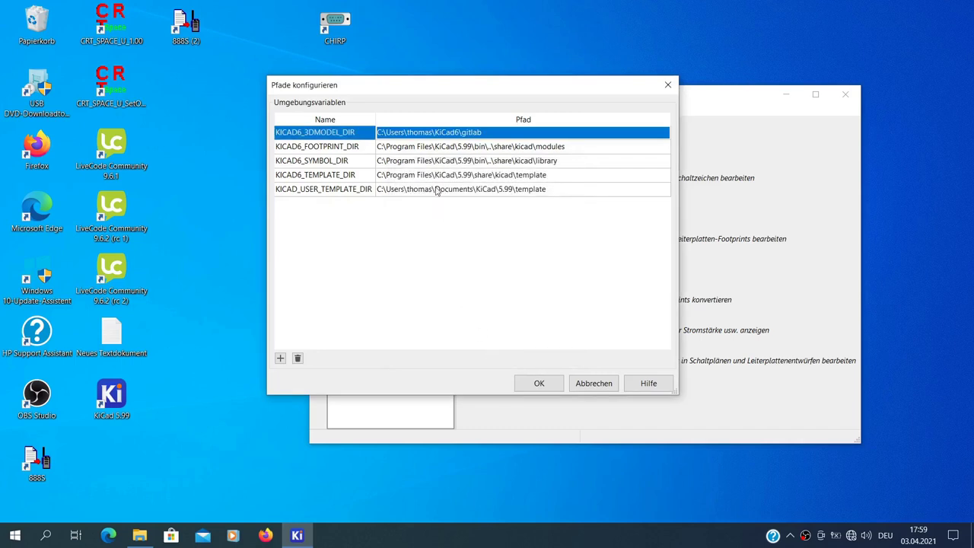
click(541, 386)
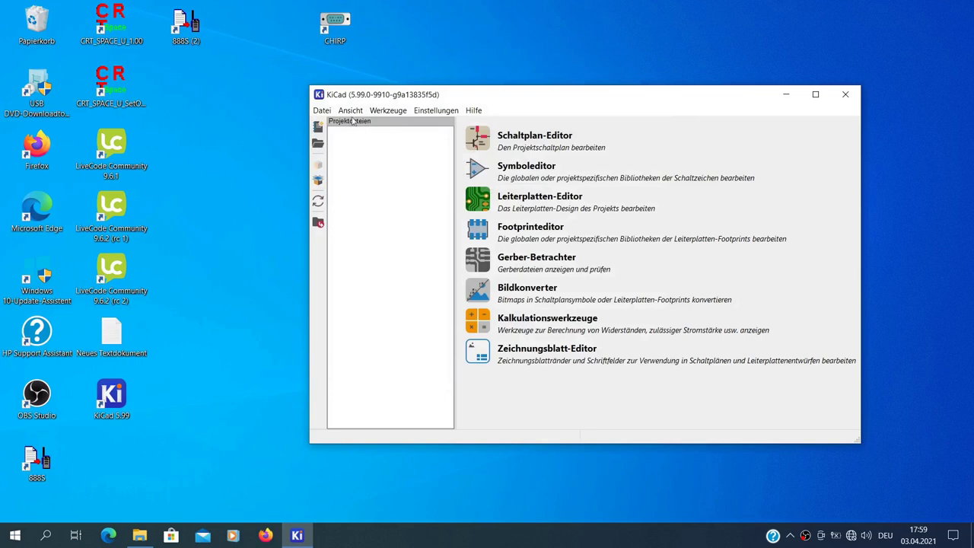
Quit KiCad and launch KiCad 5.99 again from the desktop.
click(322, 110)
click(335, 277)
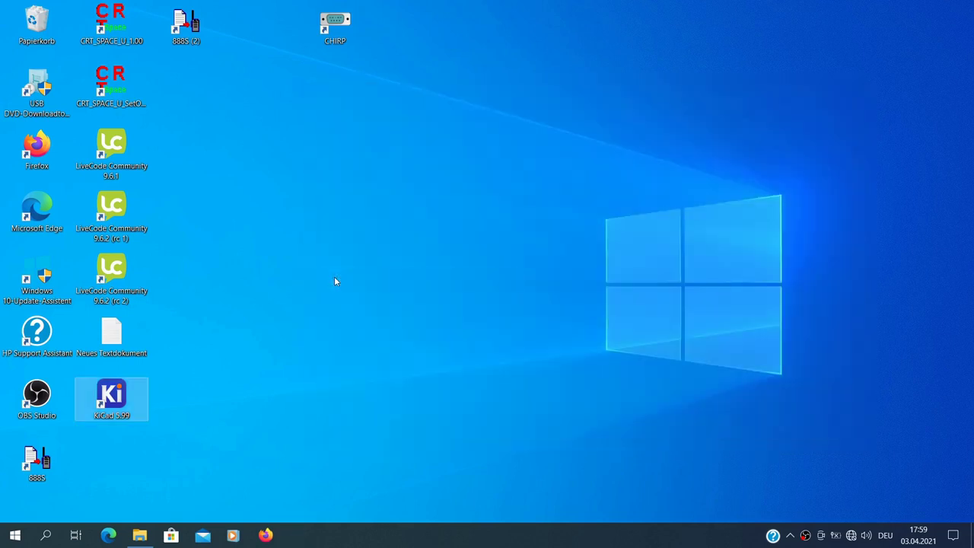
double_click(134, 395)
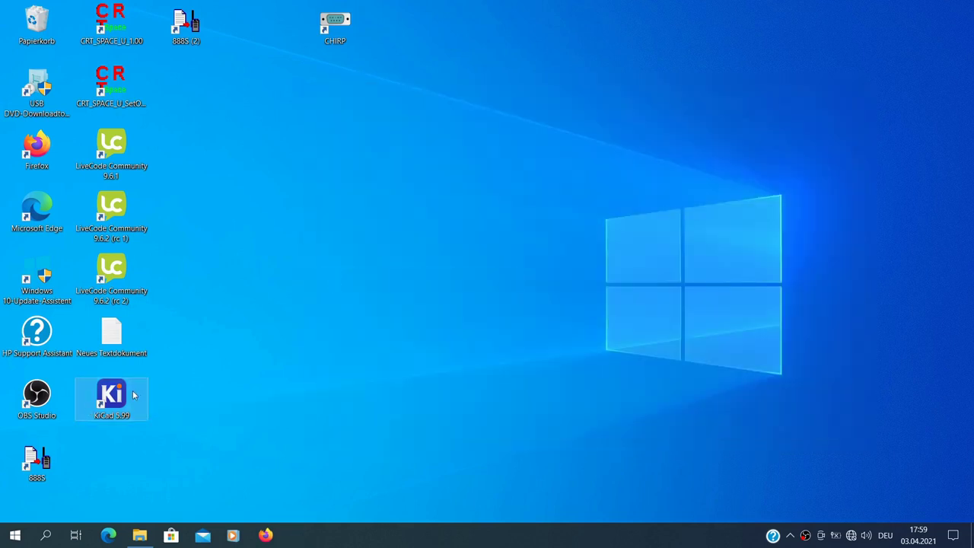
Reopen the path configuration, enlarge it to review the environment variable paths, and confirm it.
click(440, 111)
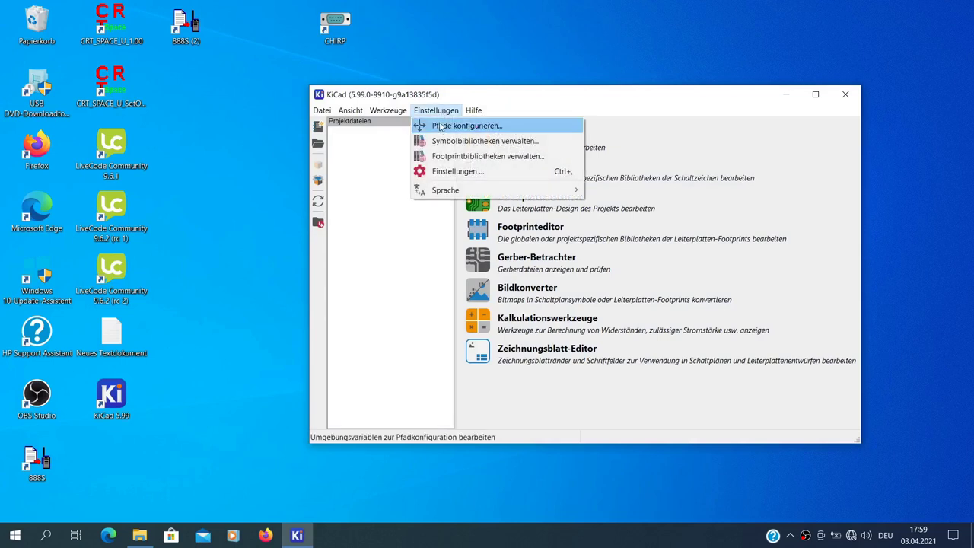
click(442, 128)
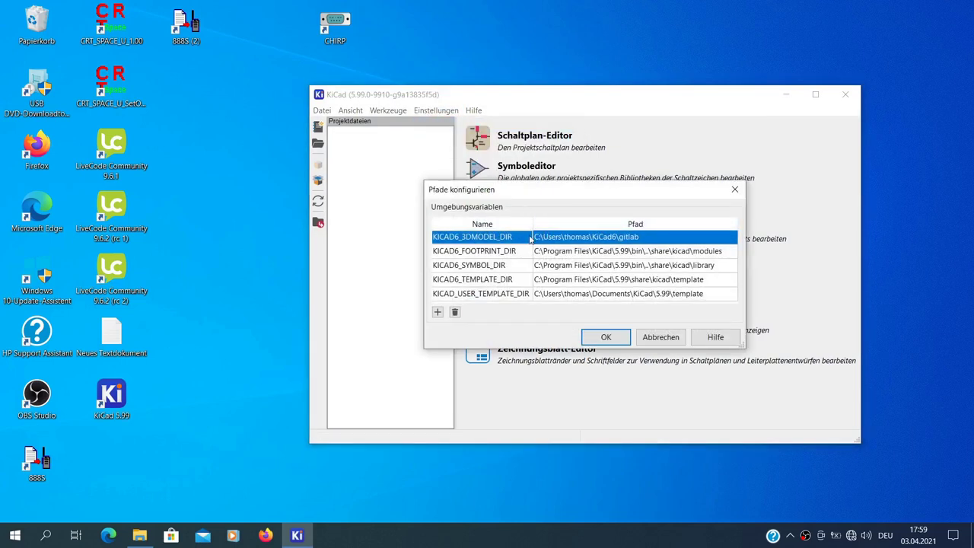
drag(578, 192, 372, 84)
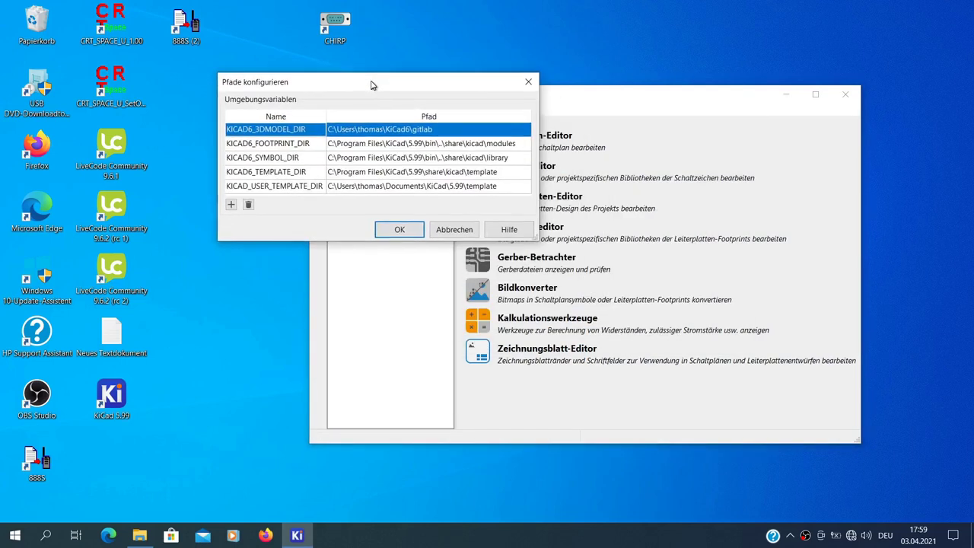
drag(530, 238, 673, 368)
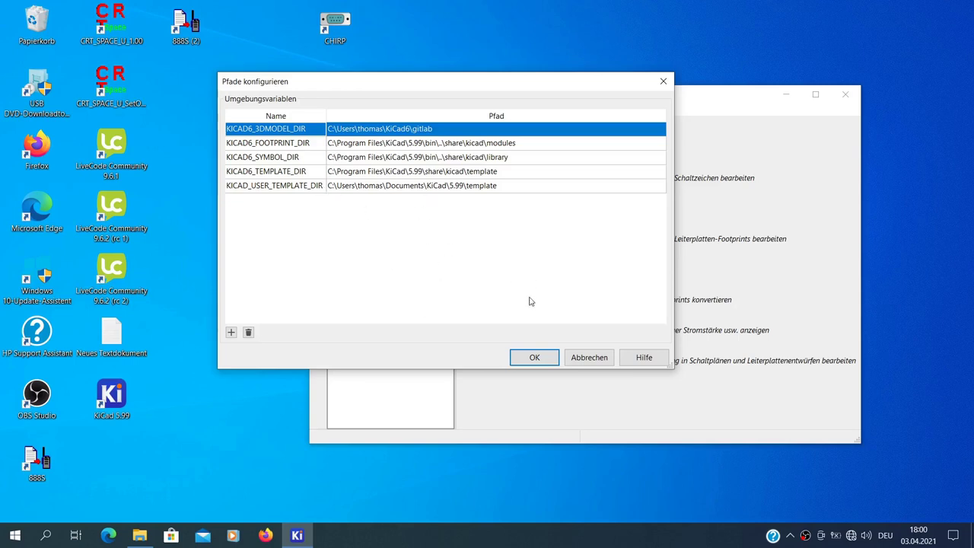
click(534, 357)
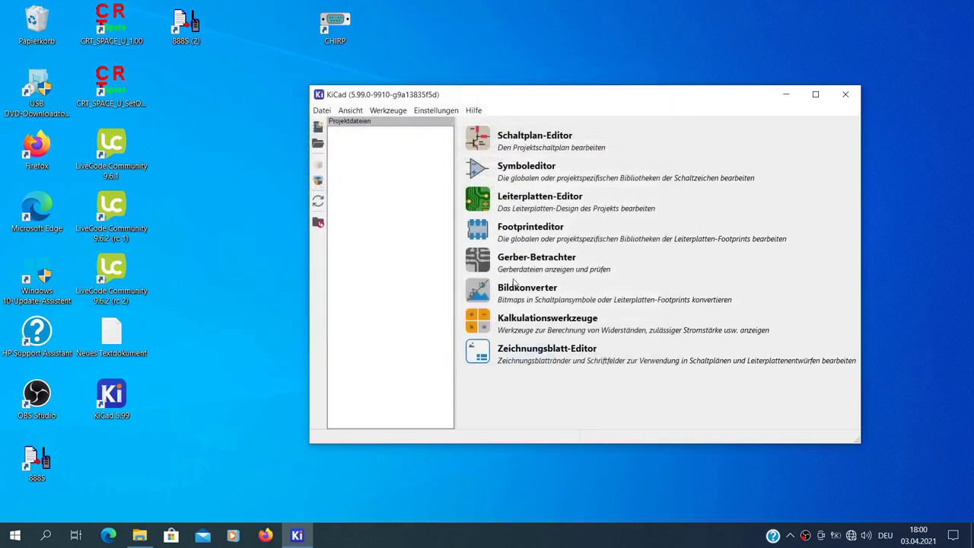